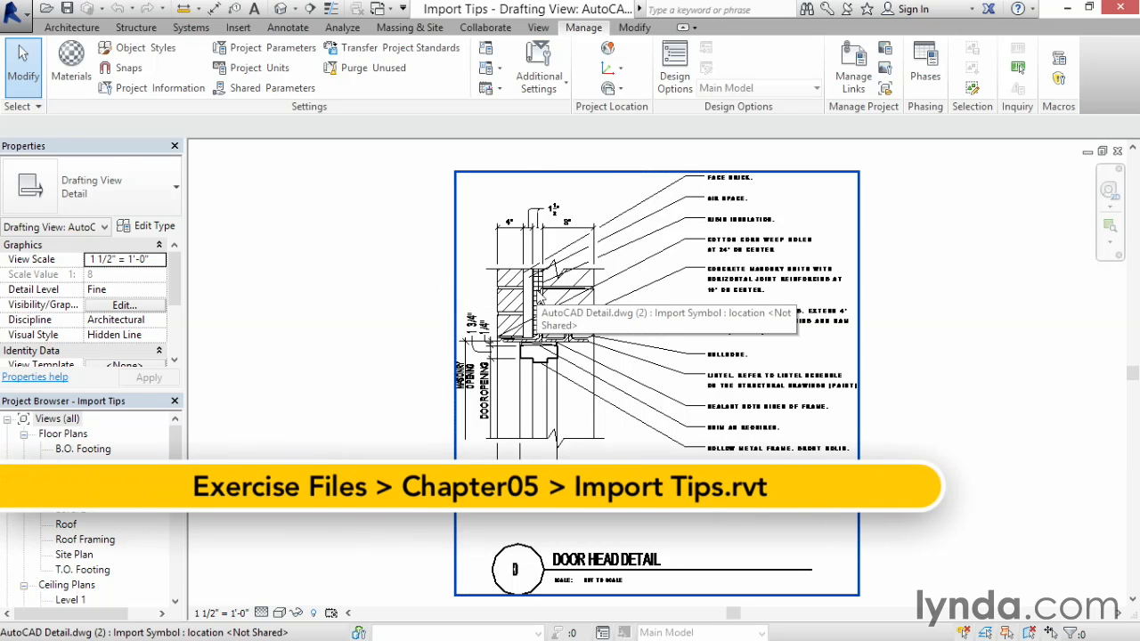
Step: Query the door frame line in the imported AutoCAD detail and hide its layer, A-Detl-Bold, in the view
{"action": "left_click", "coordinate": [651, 308]}
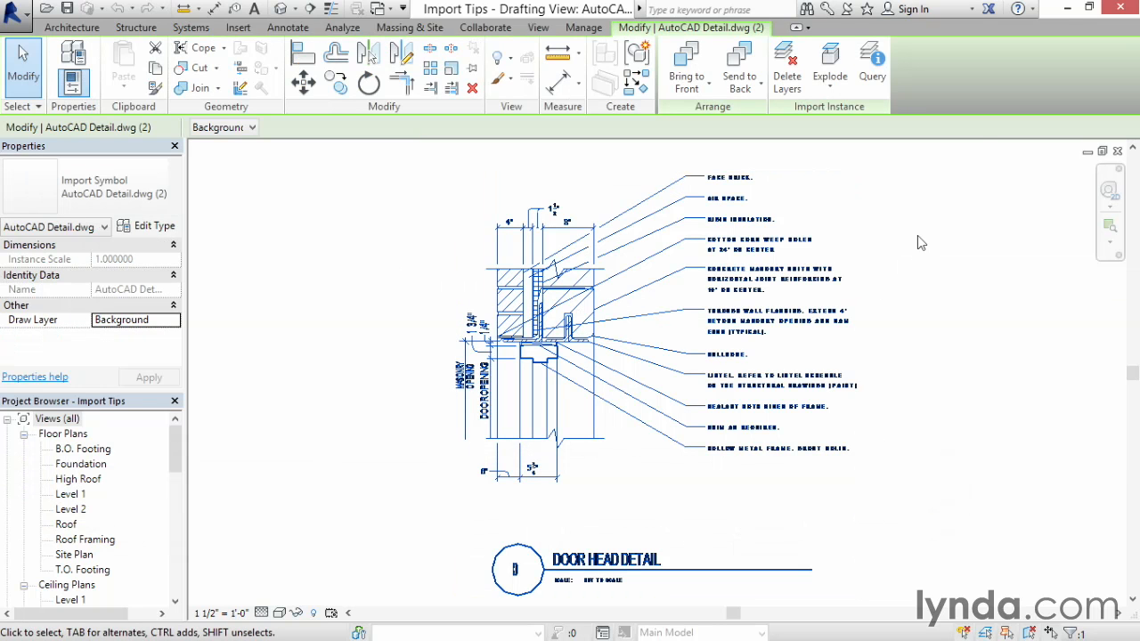
{"action": "left_click", "coordinate": [873, 63]}
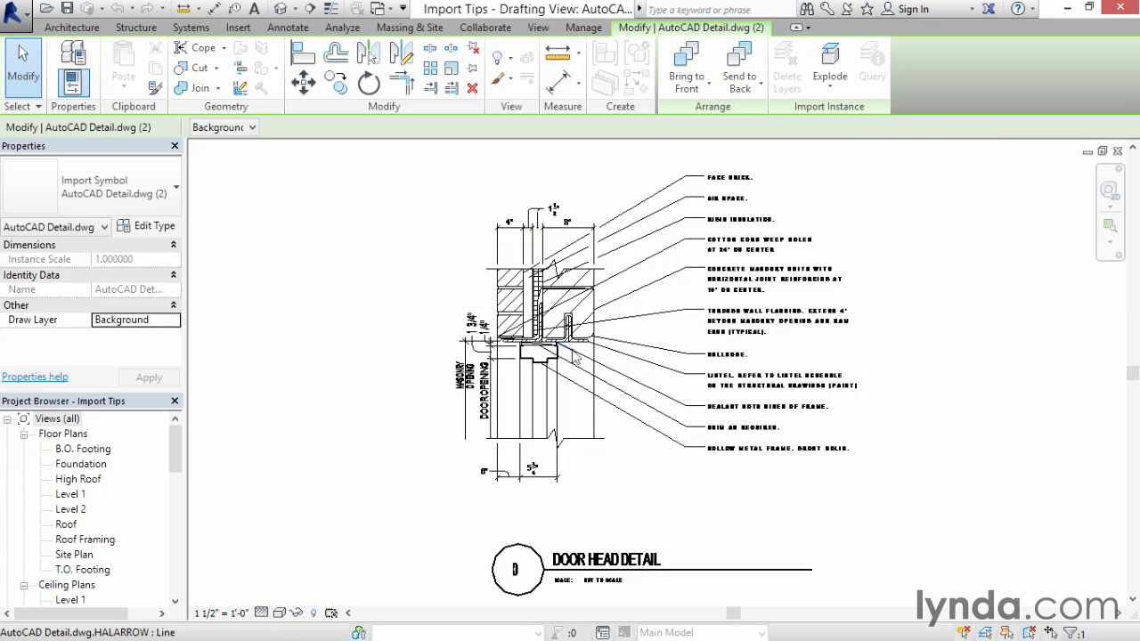
{"action": "left_click", "coordinate": [531, 365]}
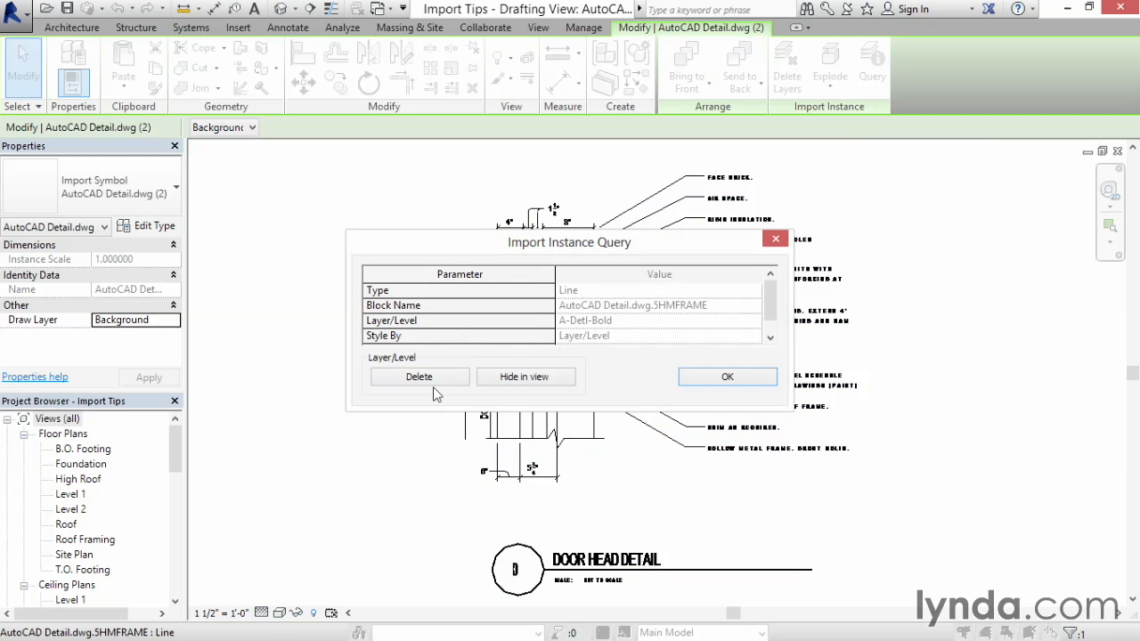
{"action": "left_click_drag", "start_coordinate": [653, 242], "coordinate": [645, 381]}
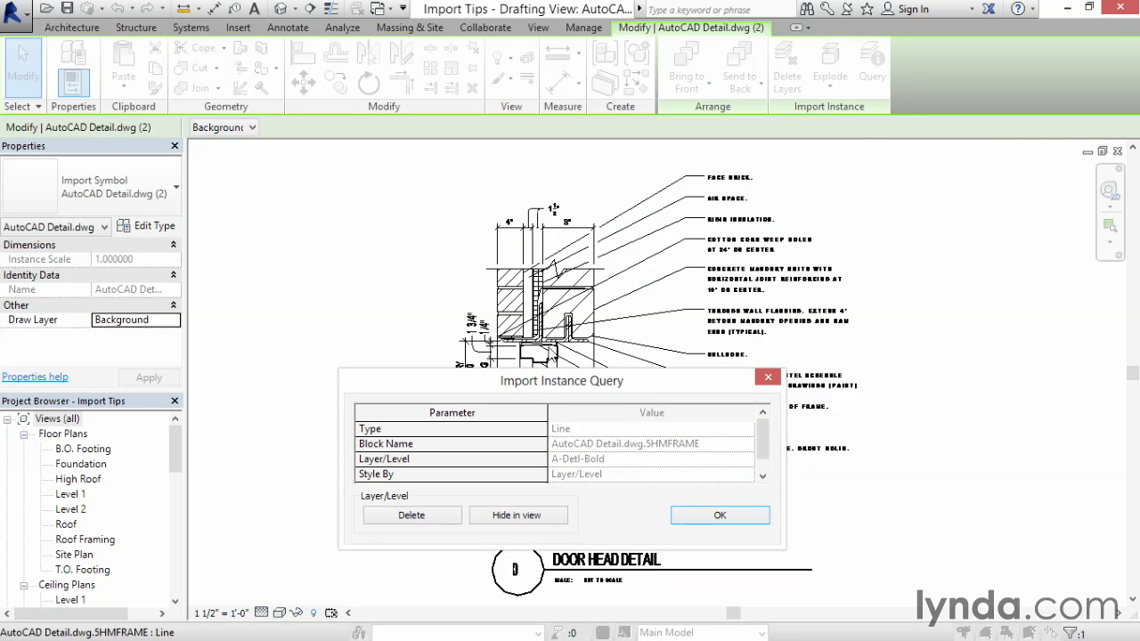
{"action": "left_click", "coordinate": [421, 462]}
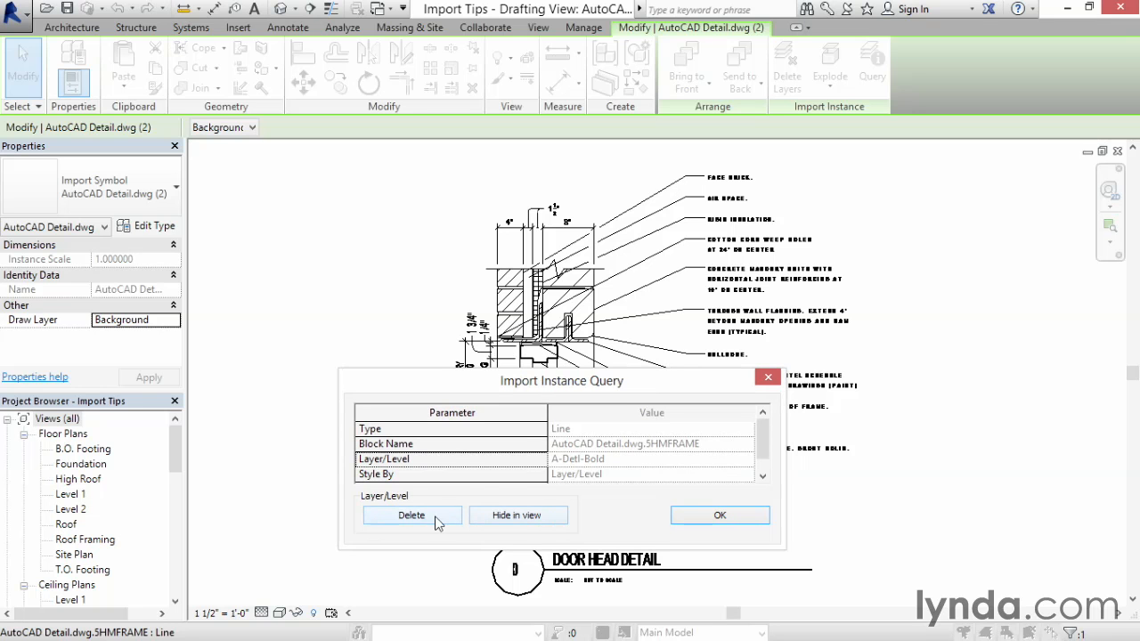
{"action": "left_click_drag", "start_coordinate": [534, 389], "coordinate": [538, 406]}
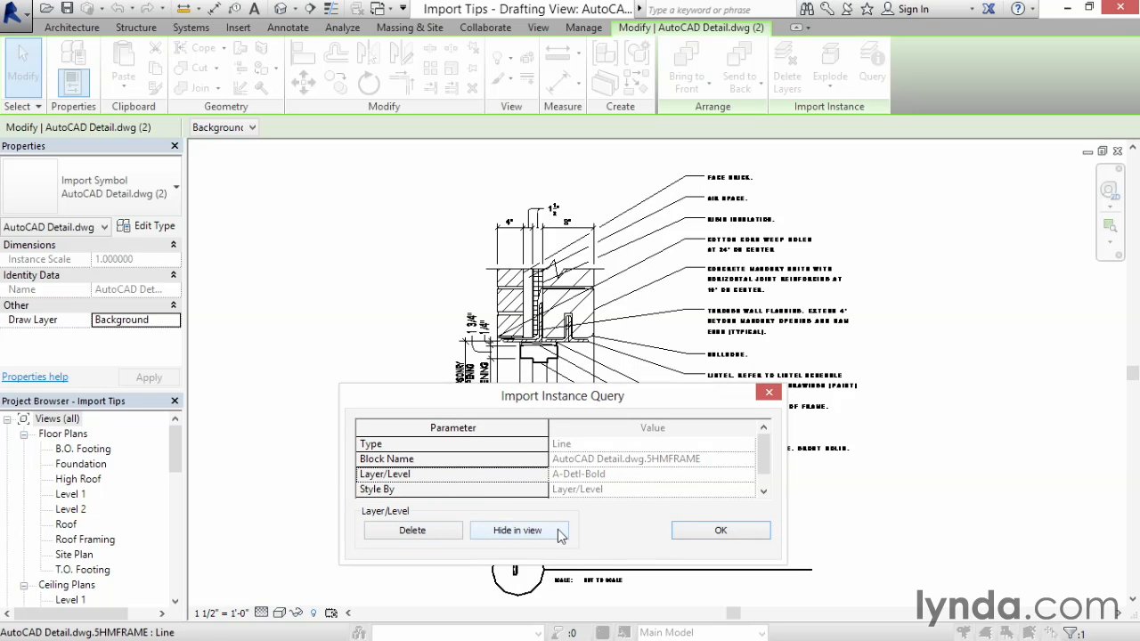
{"action": "left_click", "coordinate": [517, 530]}
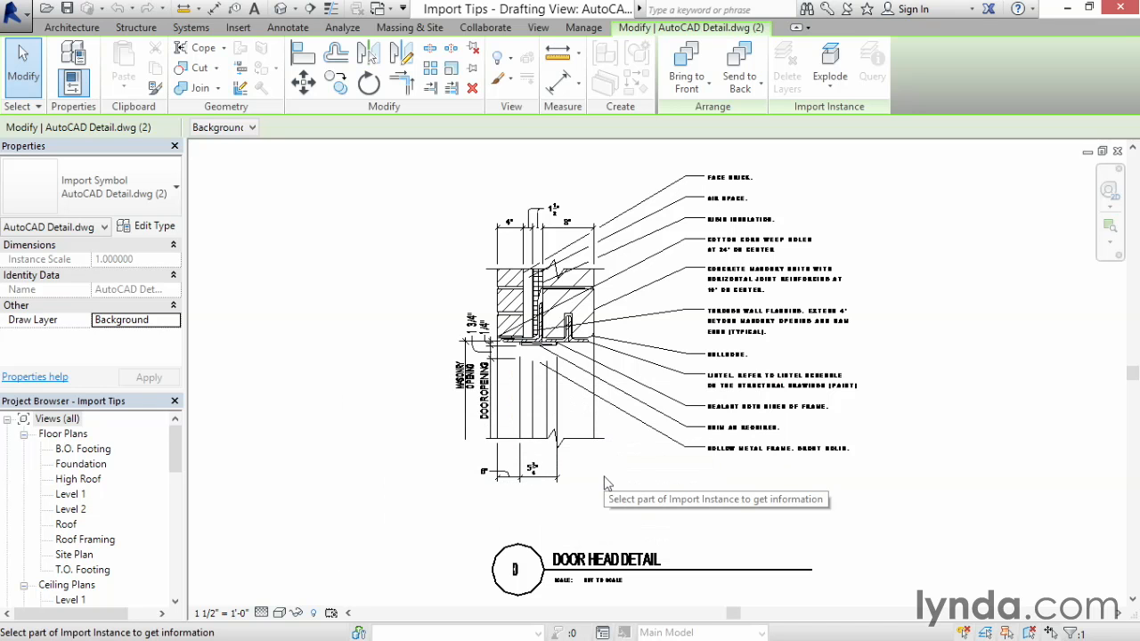
Step: Query a note leader line in the import, hide its layer A-Anno-Note in the view, and deselect the import
{"action": "left_click", "coordinate": [661, 372]}
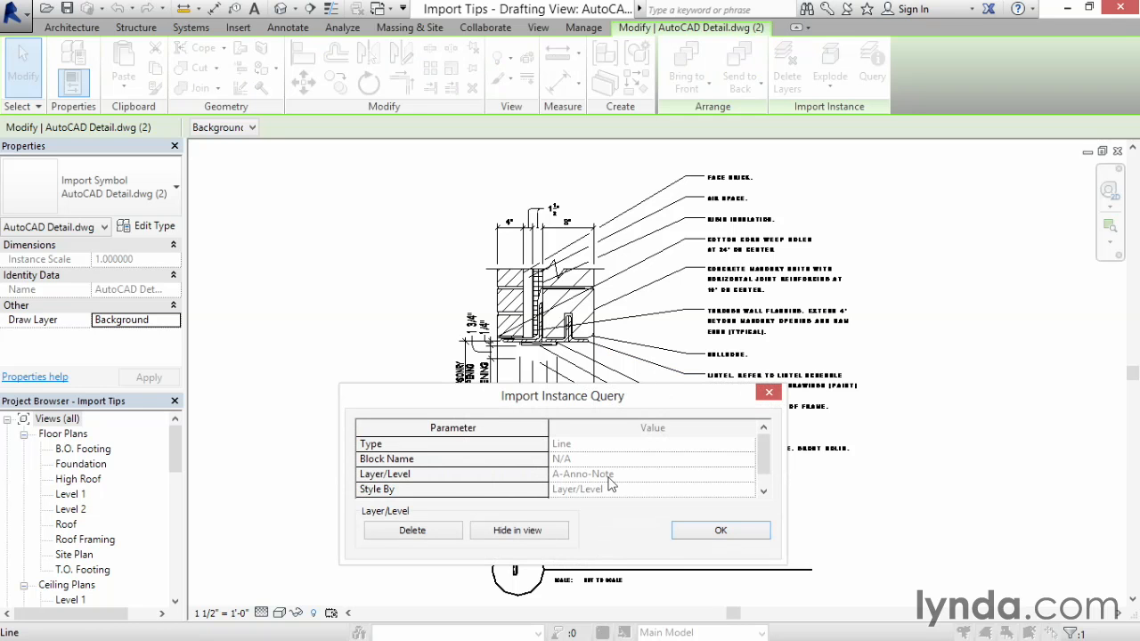
{"action": "left_click", "coordinate": [538, 531]}
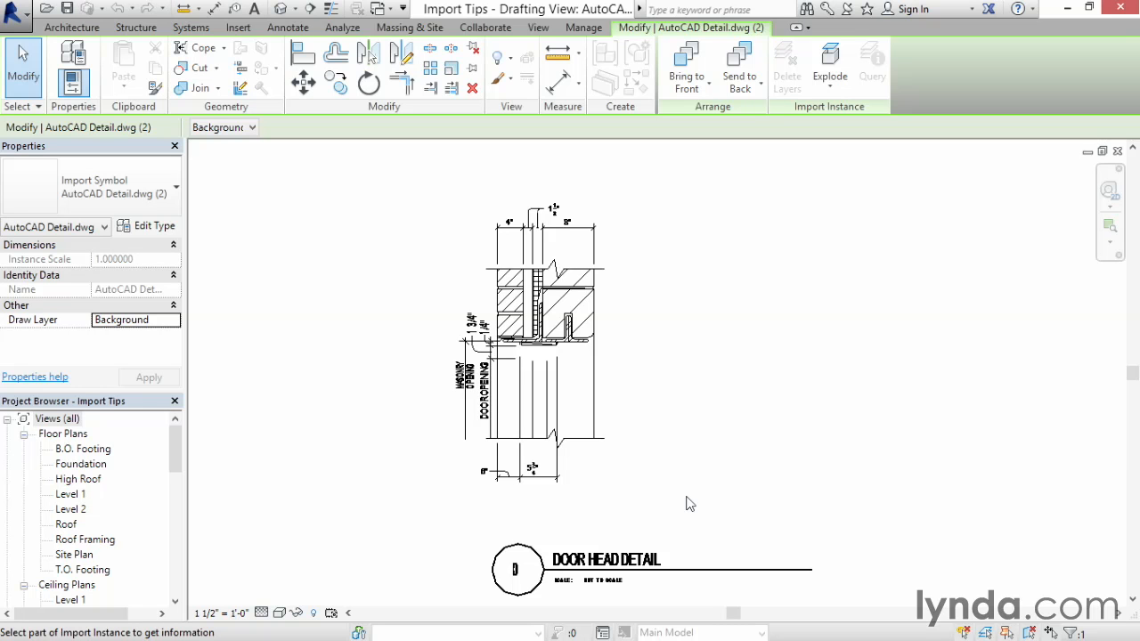
{"action": "key", "text": "Escape"}
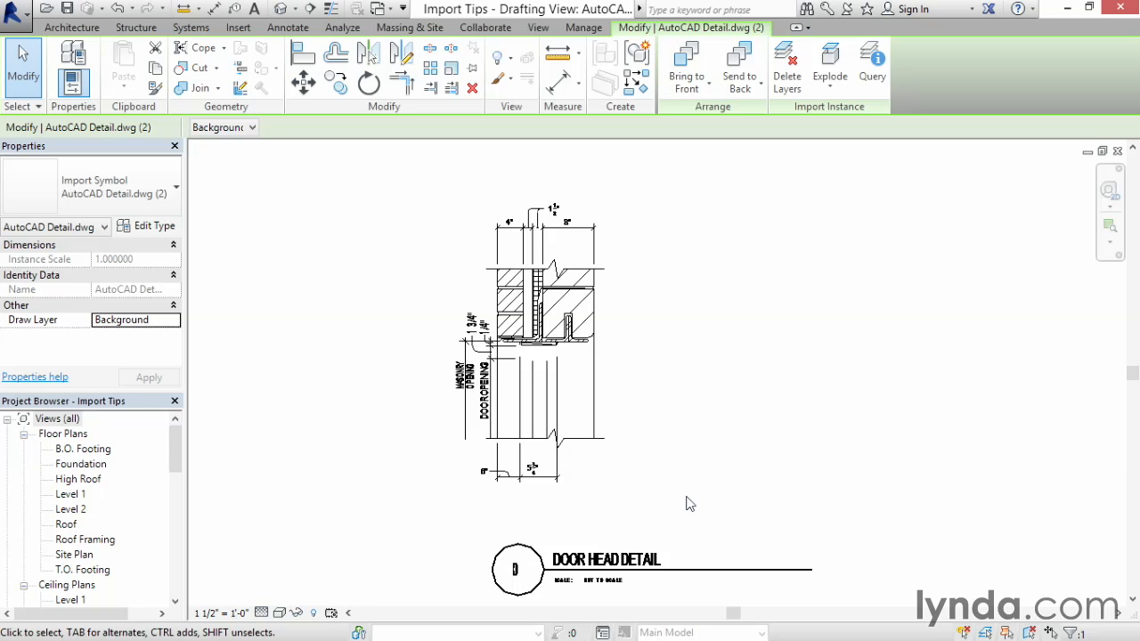
{"action": "left_click", "coordinate": [327, 520]}
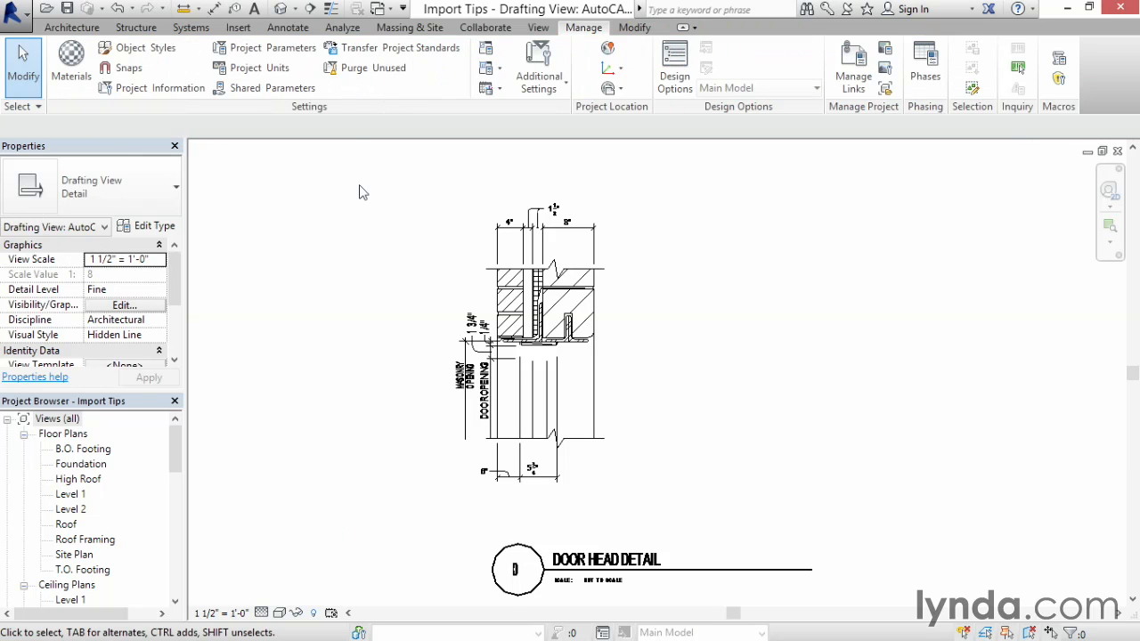
Step: Turn the A-Detl-Bold and A-Anno-Note layers of AutoCAD Detail.dwg back on in the view's imported category visibility overrides
{"action": "left_click", "coordinate": [537, 28]}
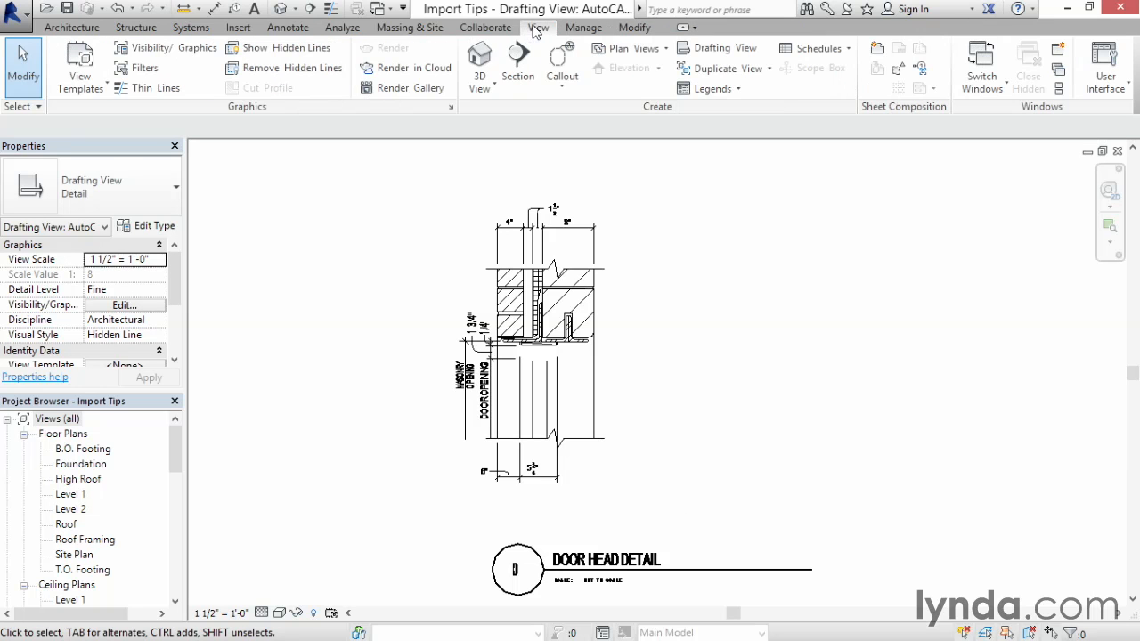
{"action": "left_click", "coordinate": [171, 56]}
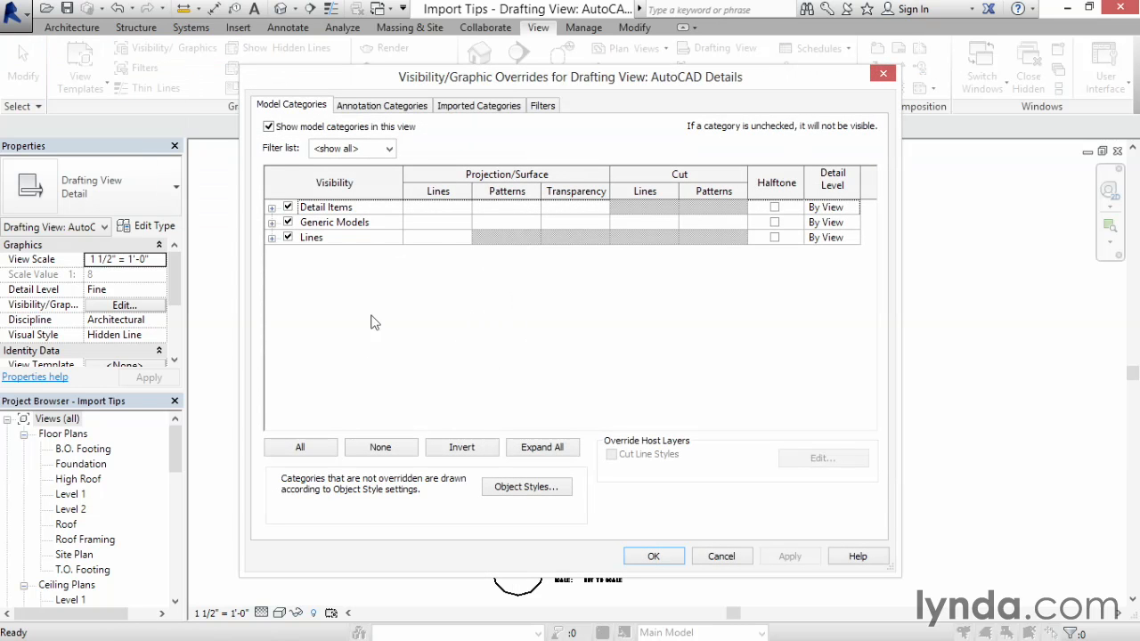
{"action": "left_click", "coordinate": [454, 109]}
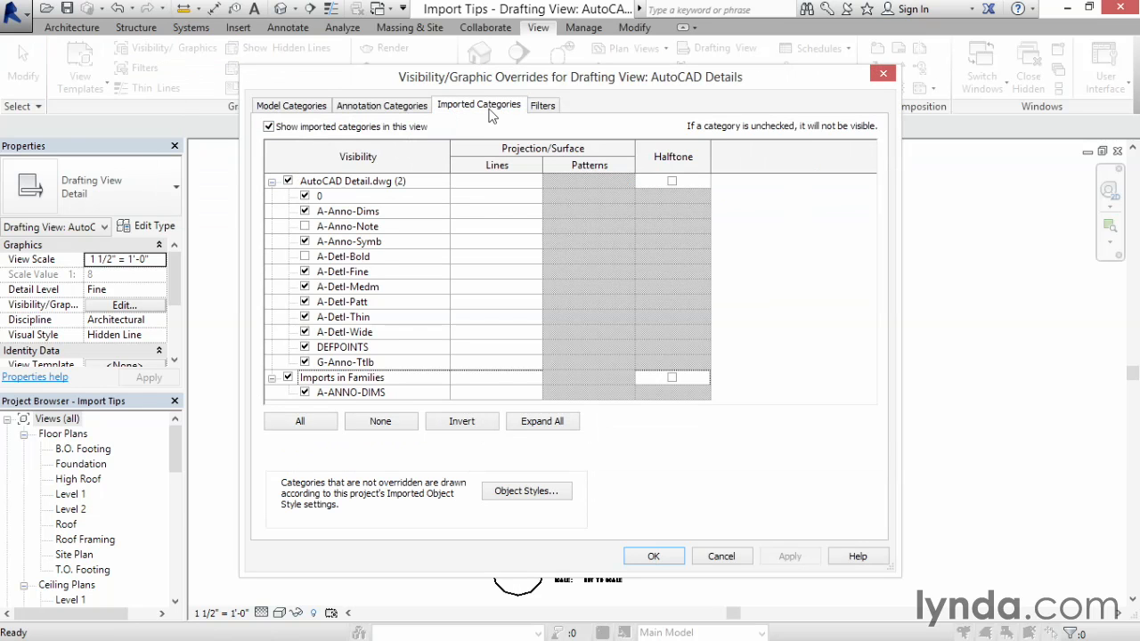
{"action": "left_click", "coordinate": [332, 183]}
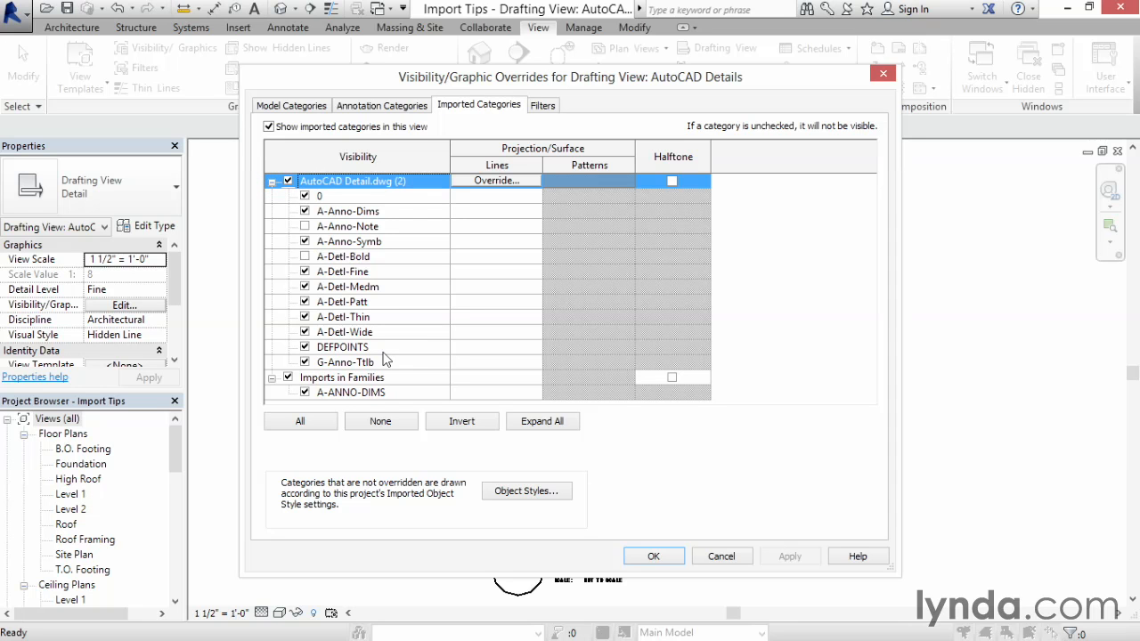
{"action": "left_click", "coordinate": [348, 229]}
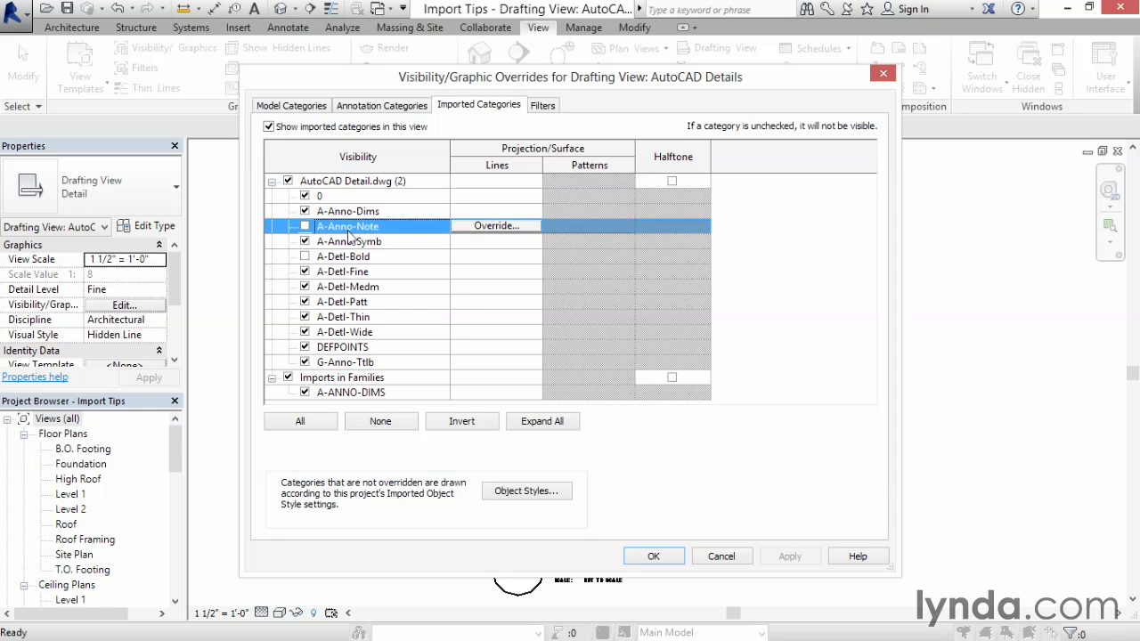
{"action": "left_click", "coordinate": [339, 259]}
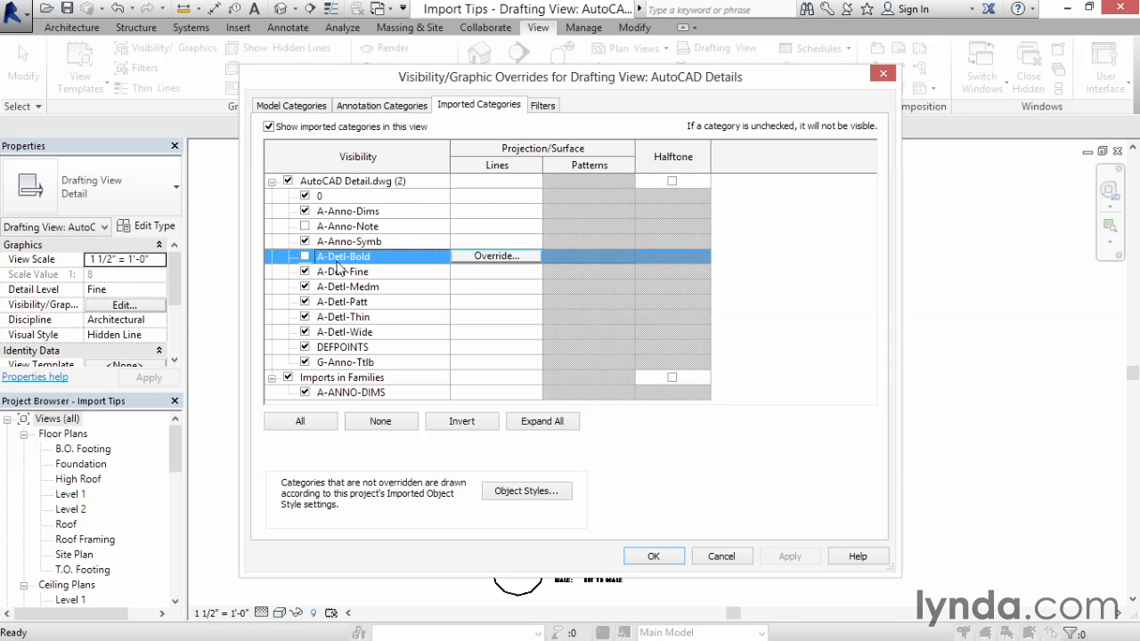
{"action": "left_click", "coordinate": [304, 256]}
{"action": "left_click", "coordinate": [305, 226]}
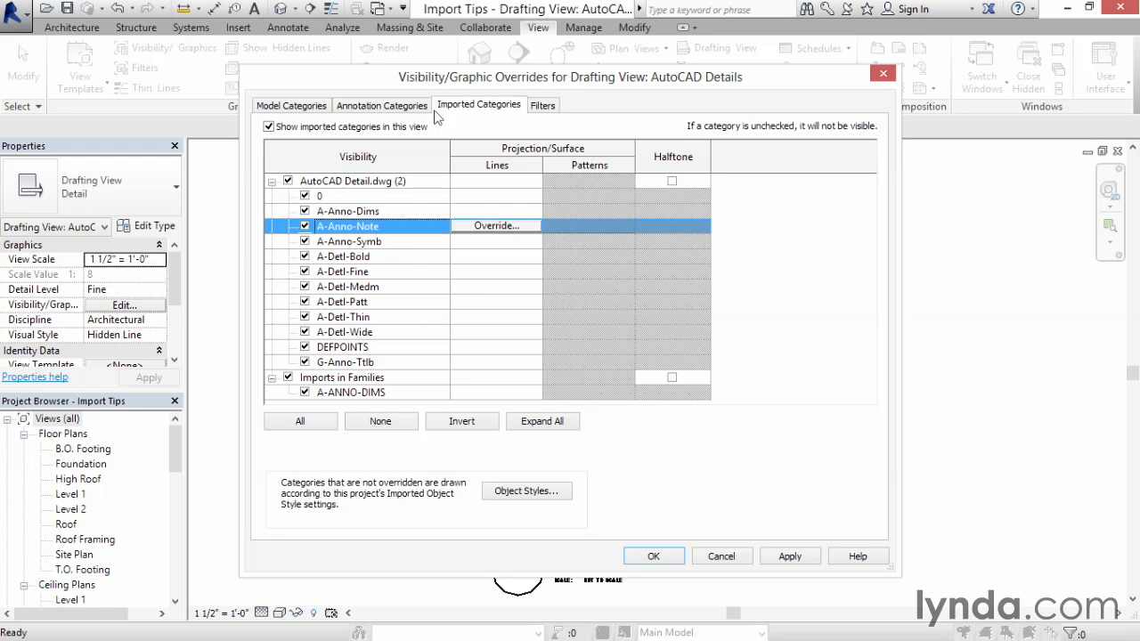
Step: Look at the line graphics override options for A-Anno-Note without changing them, and apply the restored layer visibility to the view
{"action": "left_click", "coordinate": [498, 229]}
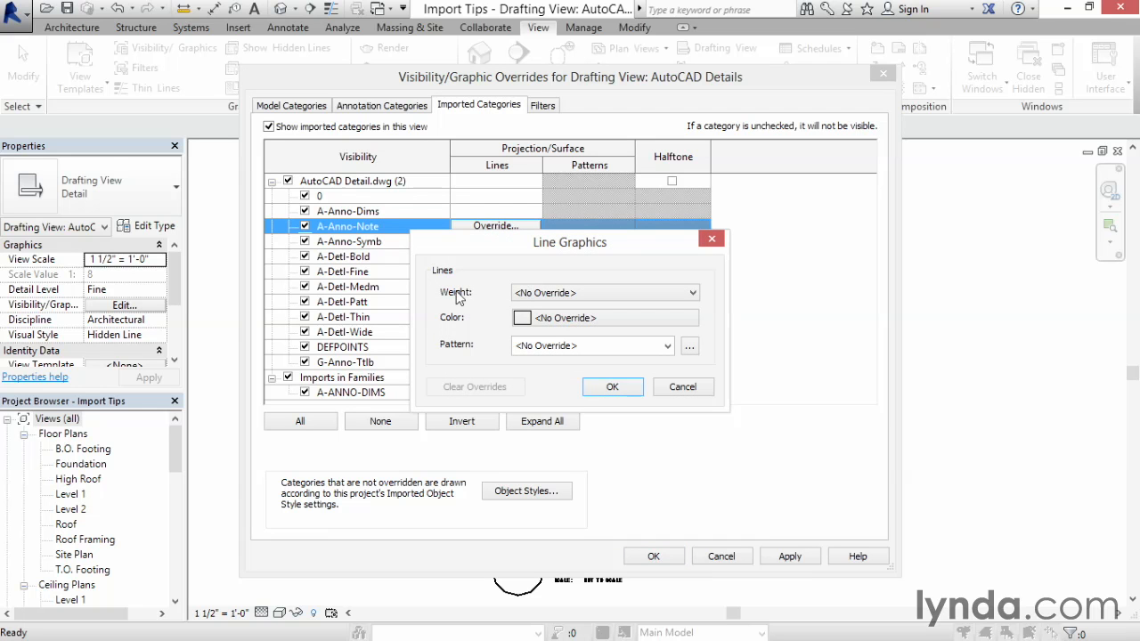
{"action": "left_click", "coordinate": [682, 388]}
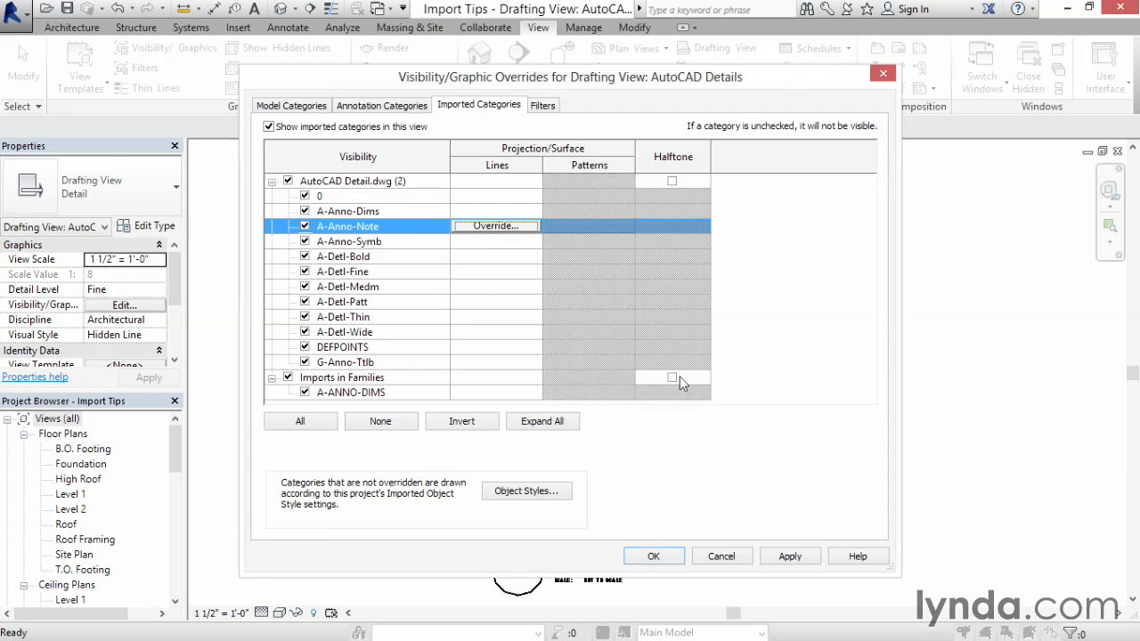
{"action": "mouse_move", "coordinate": [621, 92]}
{"action": "left_mouse_down"}
{"action": "mouse_move", "coordinate": [874, 62]}
{"action": "mouse_move", "coordinate": [860, 66]}
{"action": "mouse_move", "coordinate": [1023, 76]}
{"action": "mouse_move", "coordinate": [296, 88]}
{"action": "left_mouse_up"}
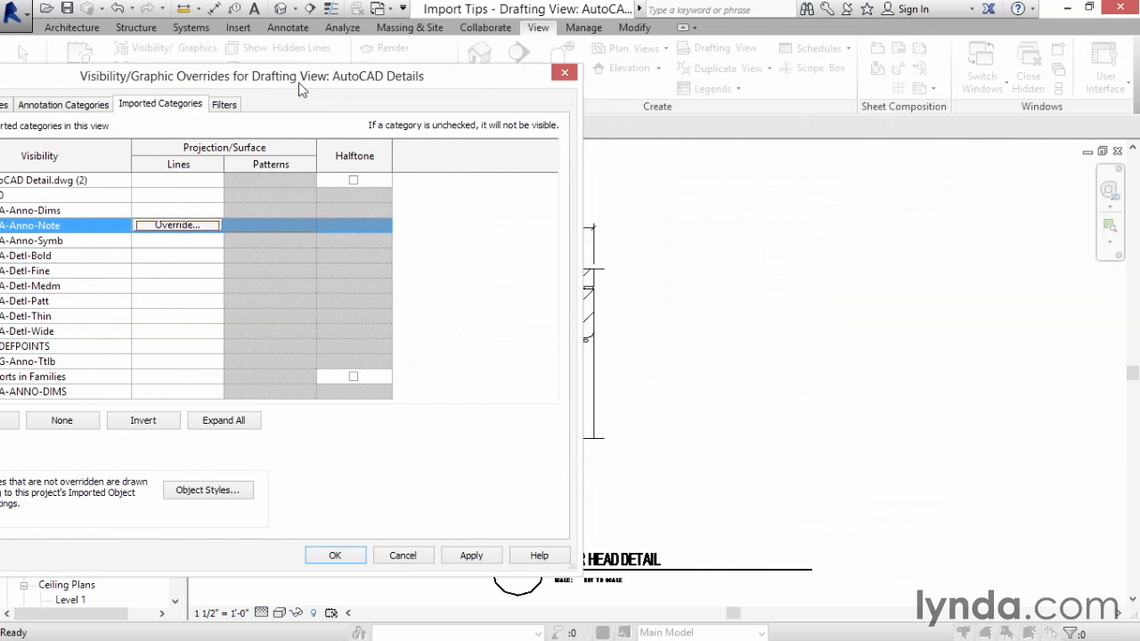
{"action": "left_click", "coordinate": [464, 557]}
{"action": "left_click_drag", "start_coordinate": [319, 84], "coordinate": [439, 76]}
{"action": "left_click", "coordinate": [446, 552]}
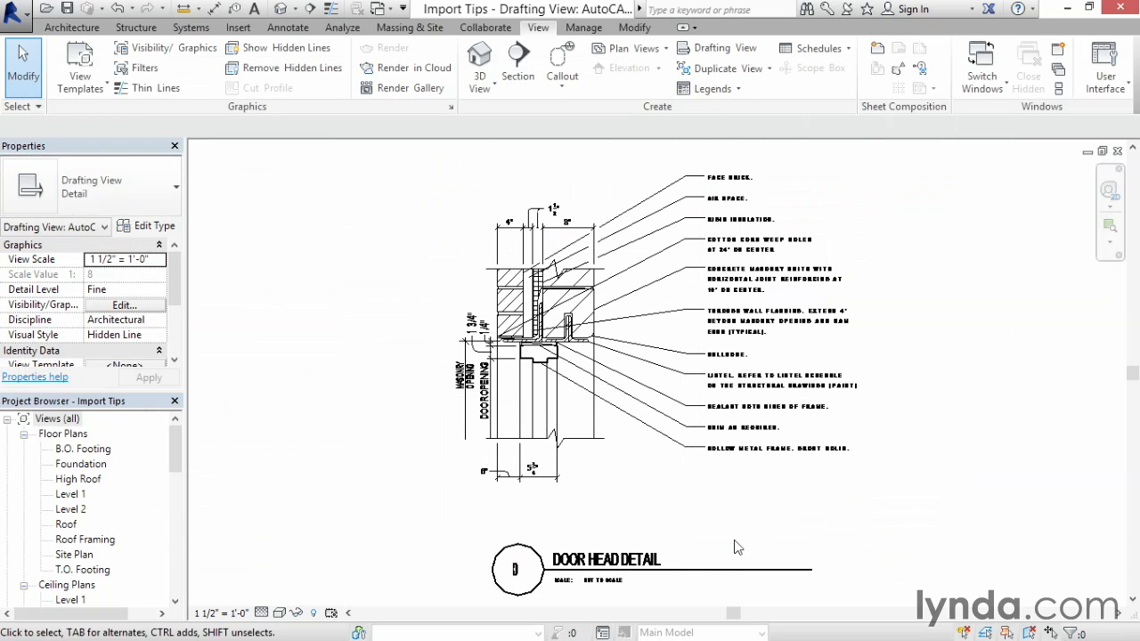
Step: Query the door frame line in the imported detail and delete its layer, A-Detl-Bold, from the import
{"action": "left_click", "coordinate": [656, 436]}
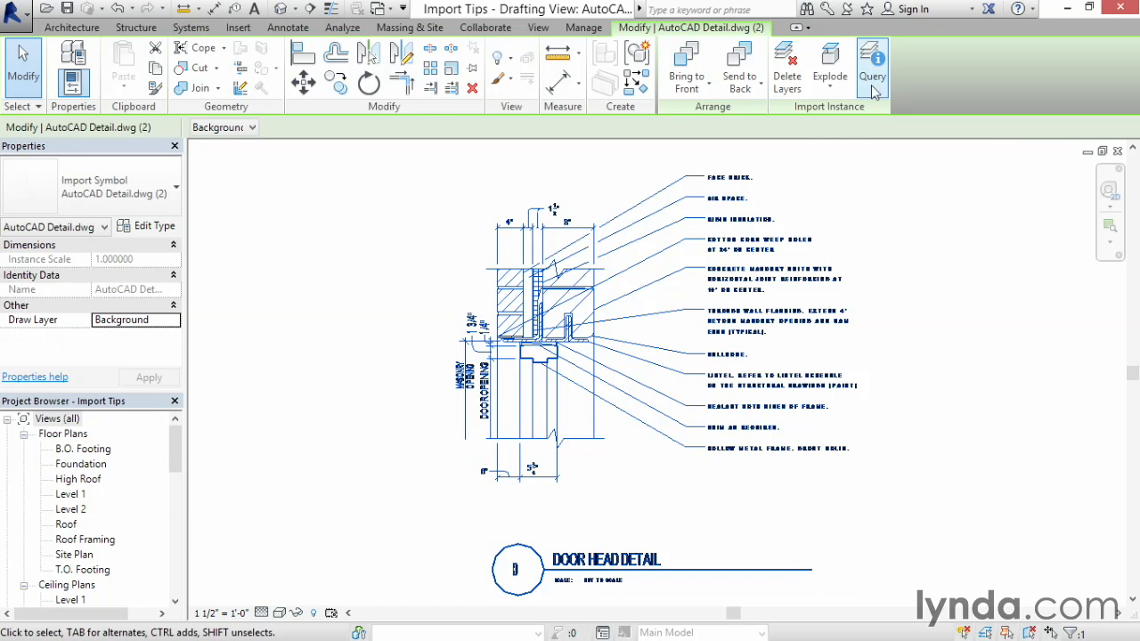
{"action": "left_click", "coordinate": [876, 80]}
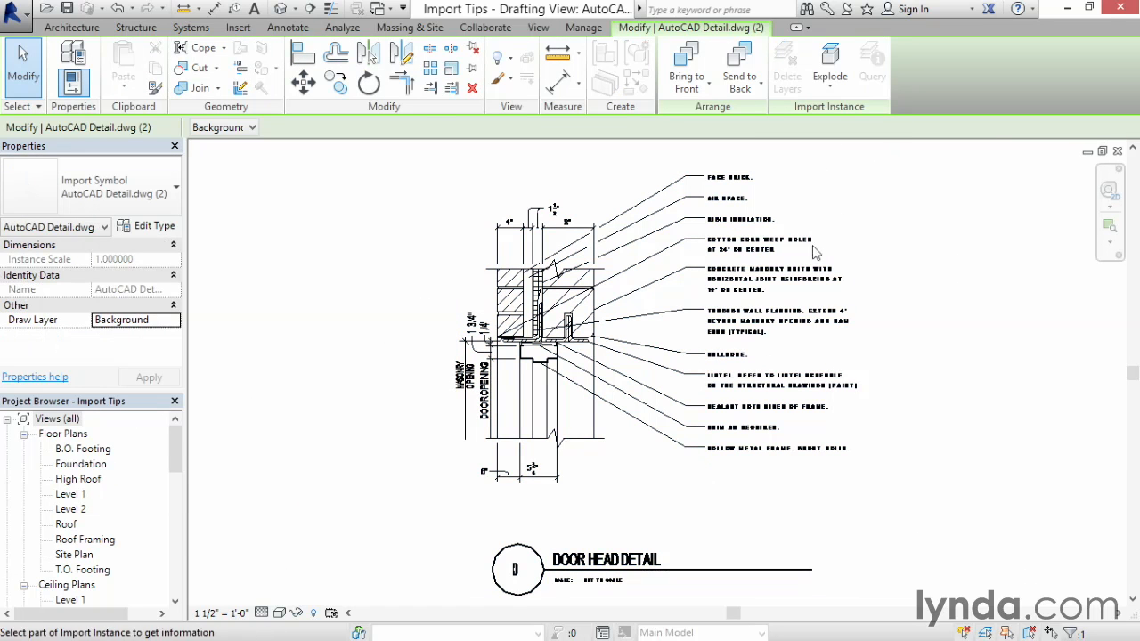
{"action": "left_click", "coordinate": [532, 366]}
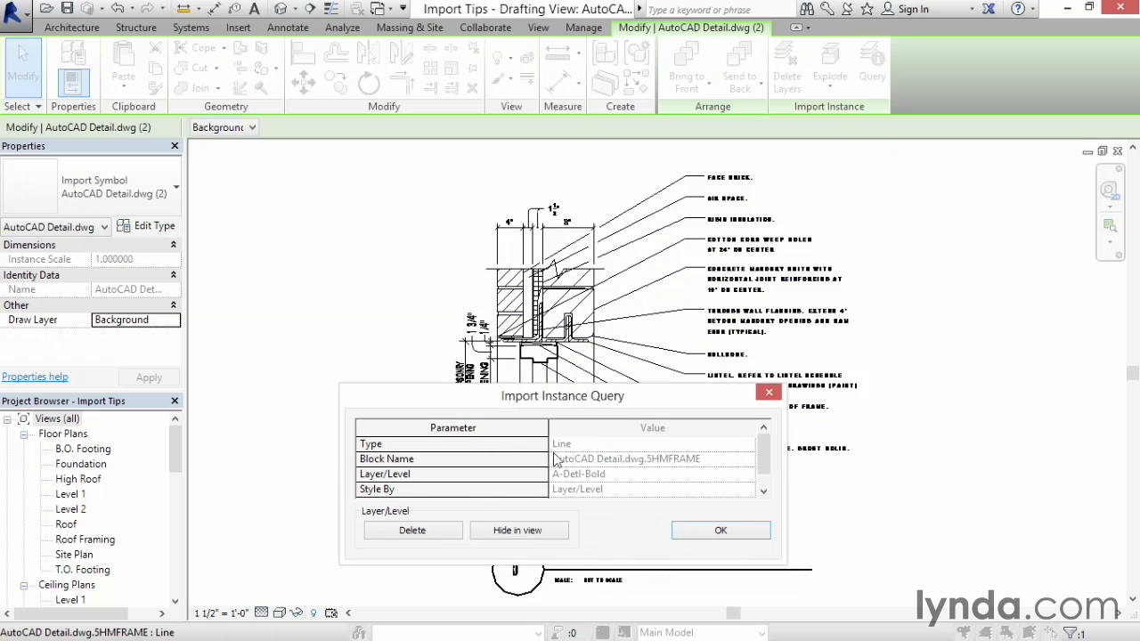
{"action": "left_click", "coordinate": [434, 537]}
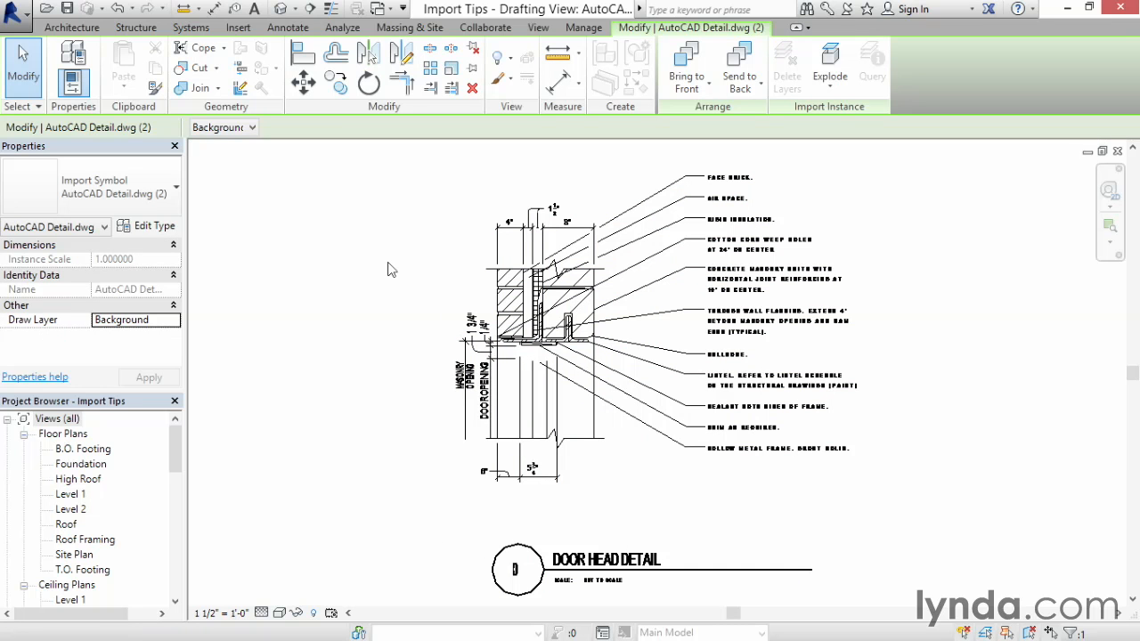
Step: Check the import's remaining layers in the view's imported category visibility overrides, and undo the layer deletion
{"action": "key", "text": "v"}
{"action": "key", "text": "g"}
{"action": "left_click", "coordinate": [266, 103]}
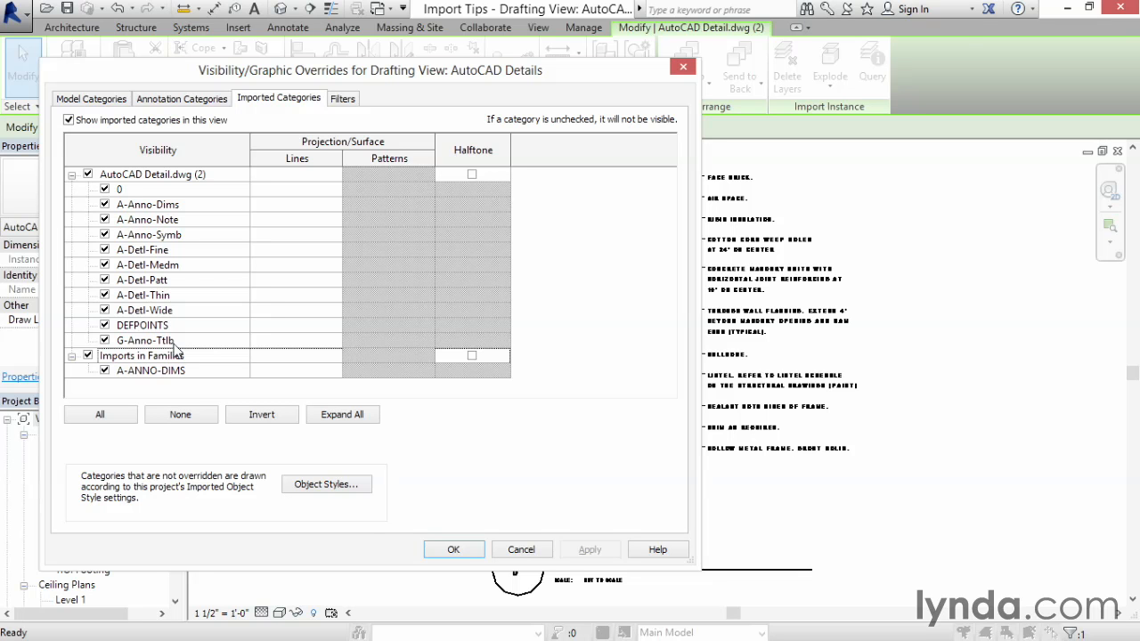
{"action": "left_click", "coordinate": [460, 551]}
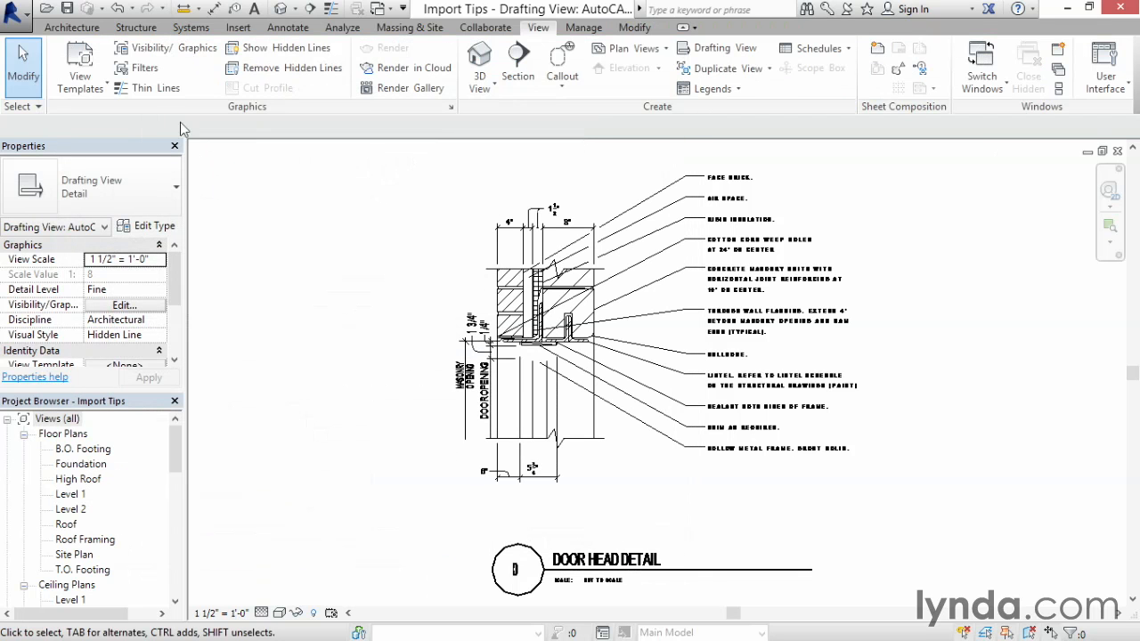
{"action": "left_click", "coordinate": [117, 9]}
Step: Explode the imported AutoCAD Detail.dwg symbol into individual detail lines and text notes
{"action": "left_click", "coordinate": [239, 27]}
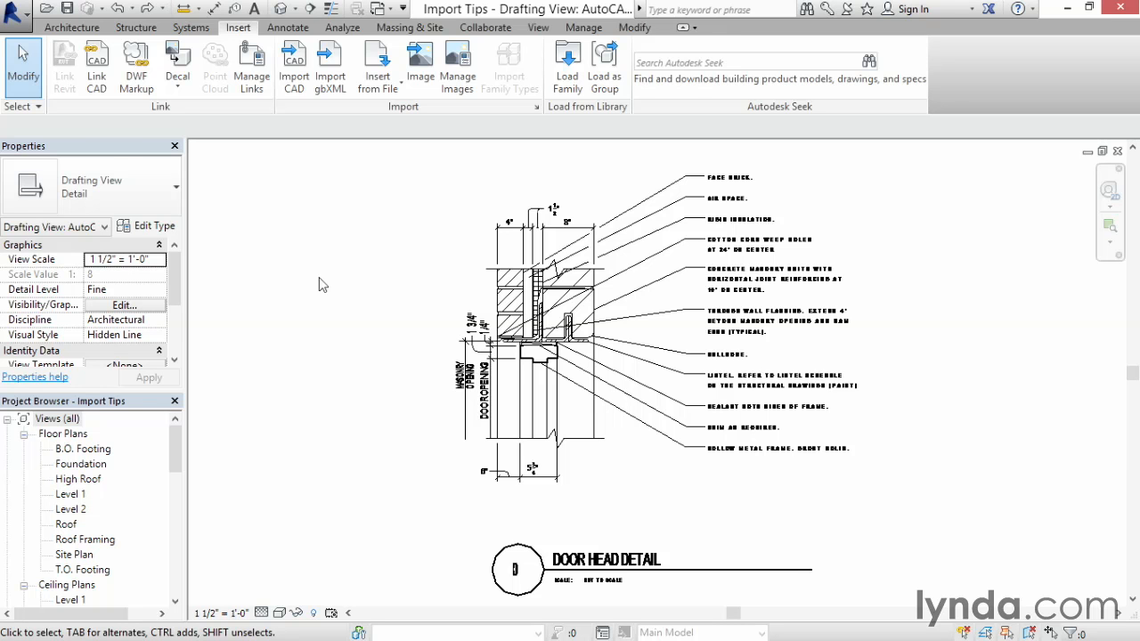
{"action": "left_click", "coordinate": [552, 307]}
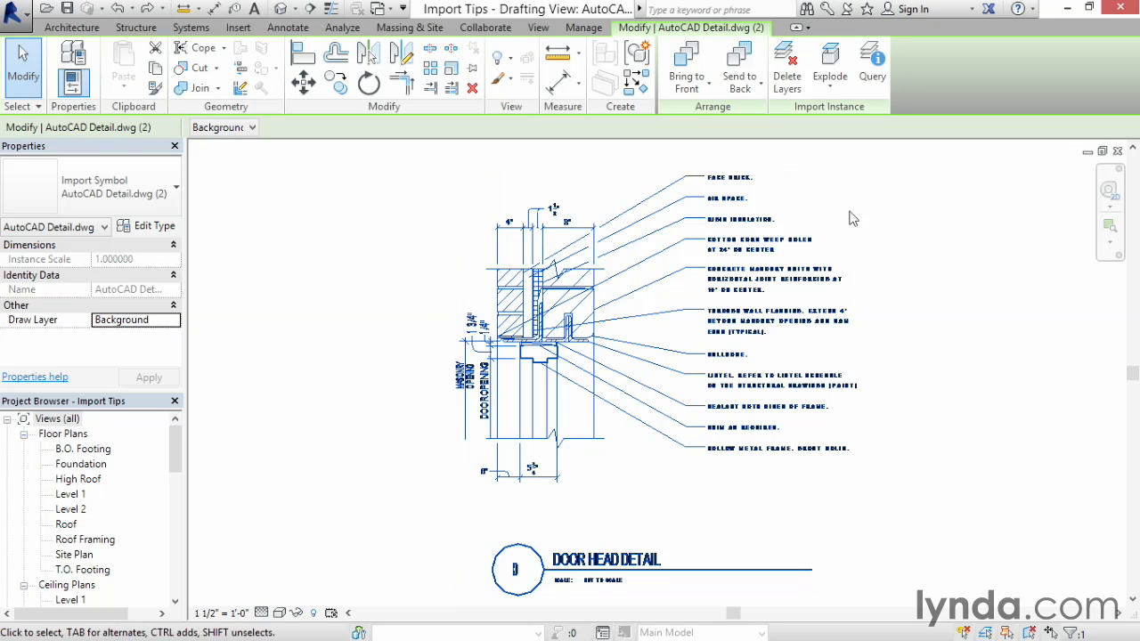
{"action": "left_click", "coordinate": [838, 67]}
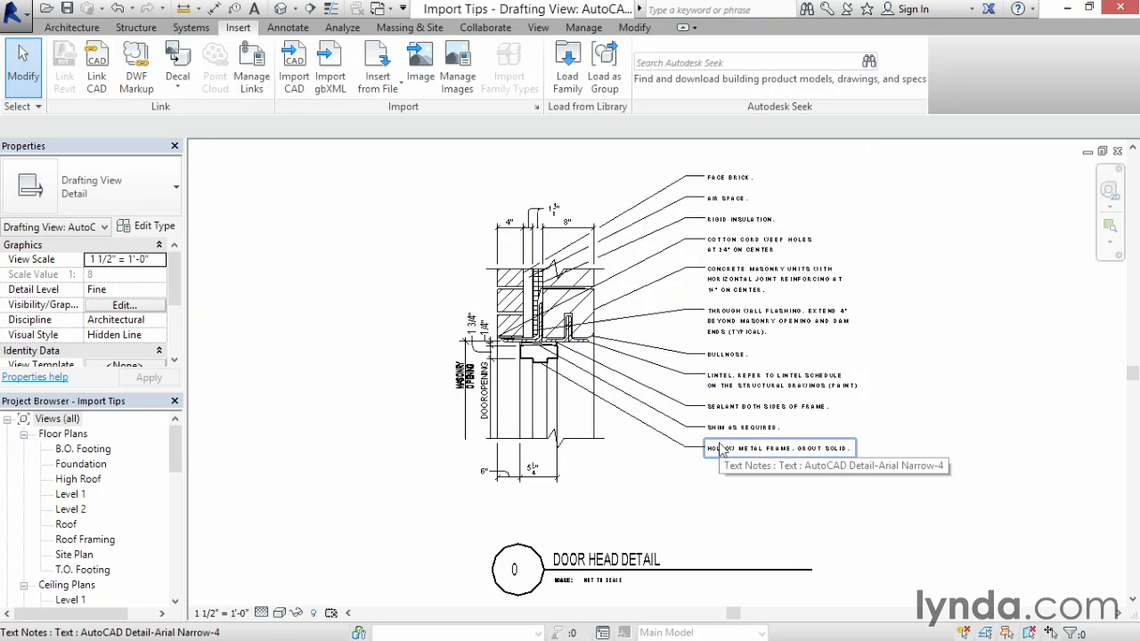
Step: Inspect the element types and line styles of a leader line, the wall flashing note and a vertical door frame line in the exploded detail
{"action": "left_click", "coordinate": [649, 384]}
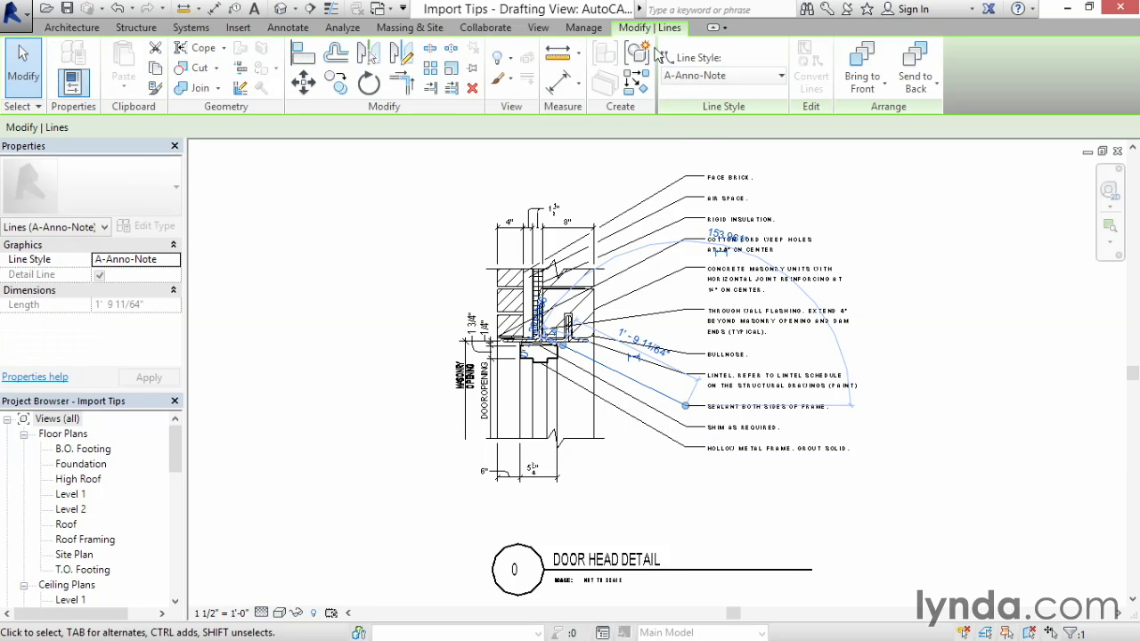
{"action": "left_click", "coordinate": [783, 316]}
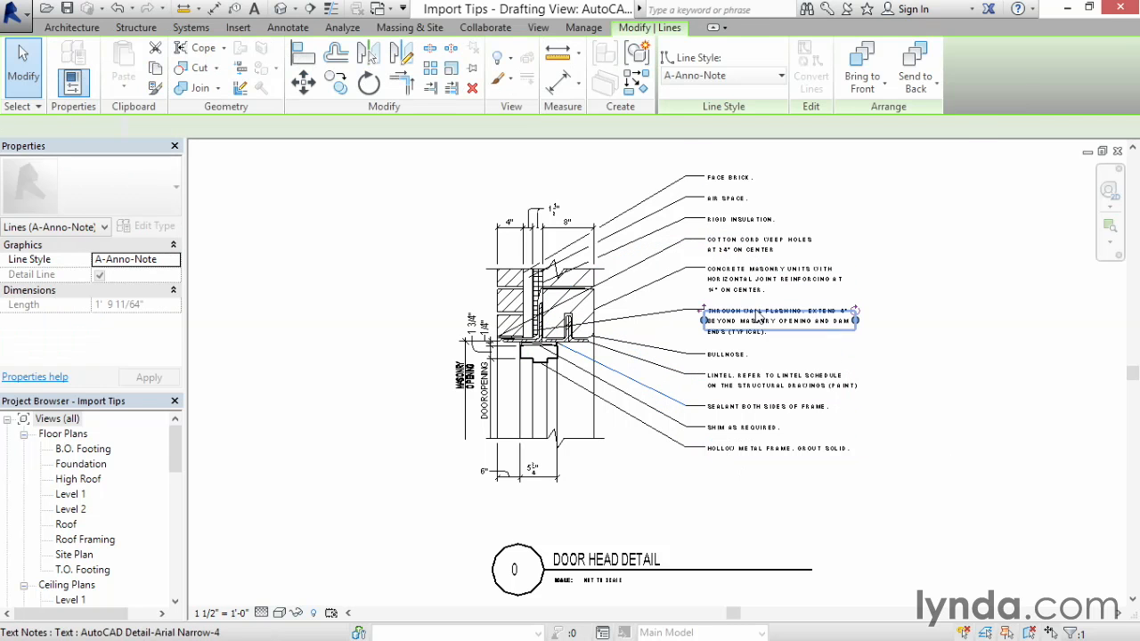
{"action": "left_click", "coordinate": [911, 372]}
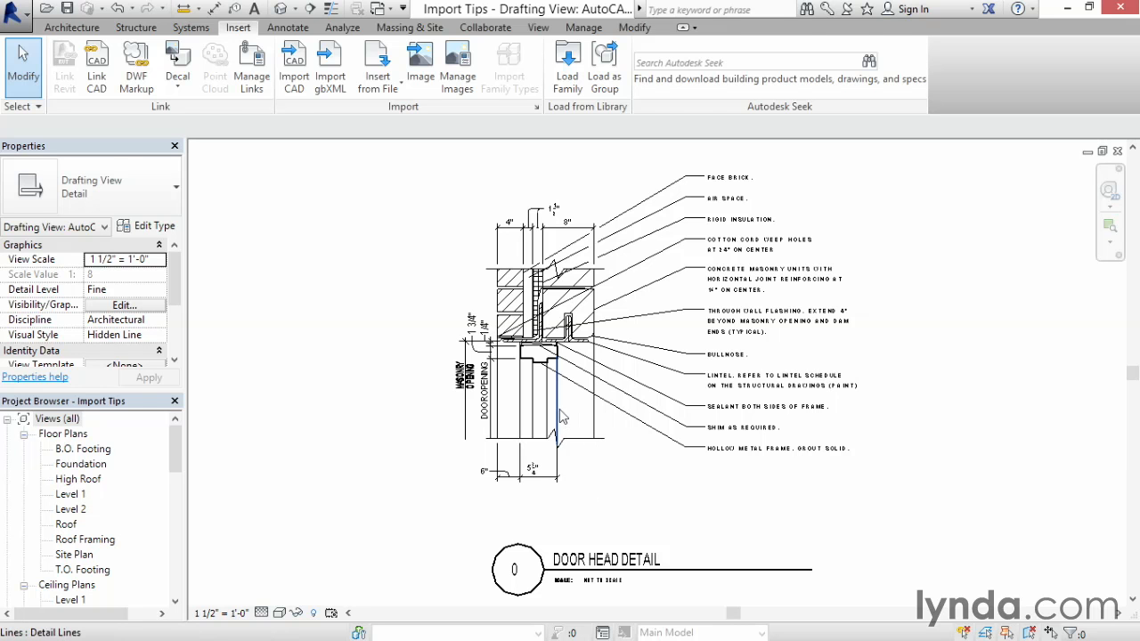
{"action": "left_click", "coordinate": [585, 429]}
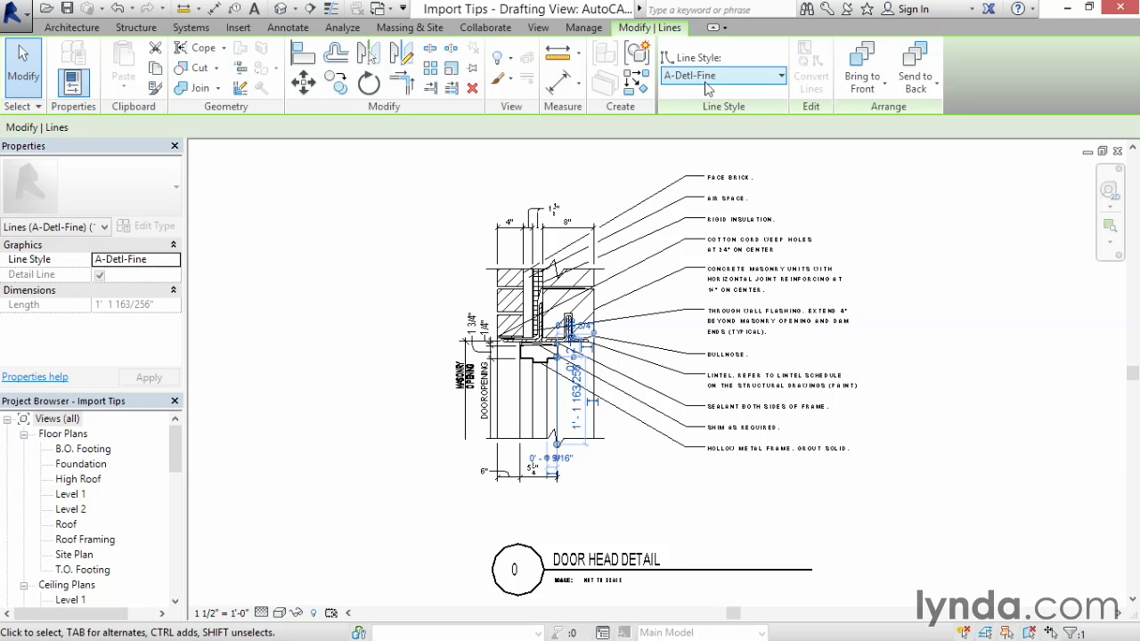
Step: Inspect the line styles available for the selected door frame line and the text type of the "AT 24" ON CENTER" note
{"action": "left_click", "coordinate": [781, 80]}
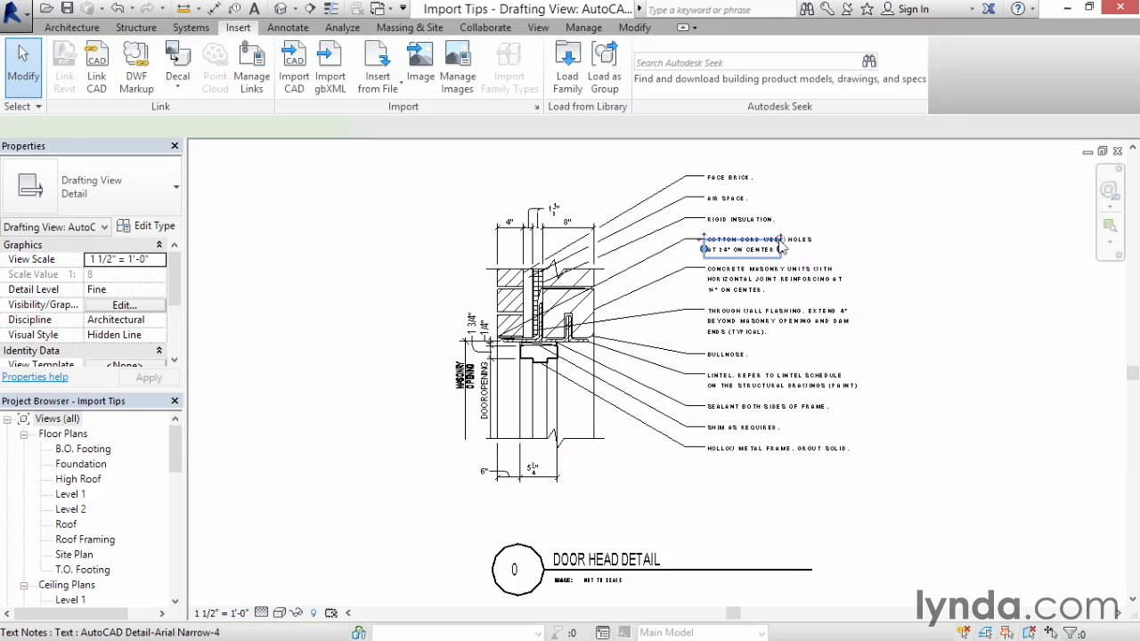
{"action": "left_click", "coordinate": [740, 240]}
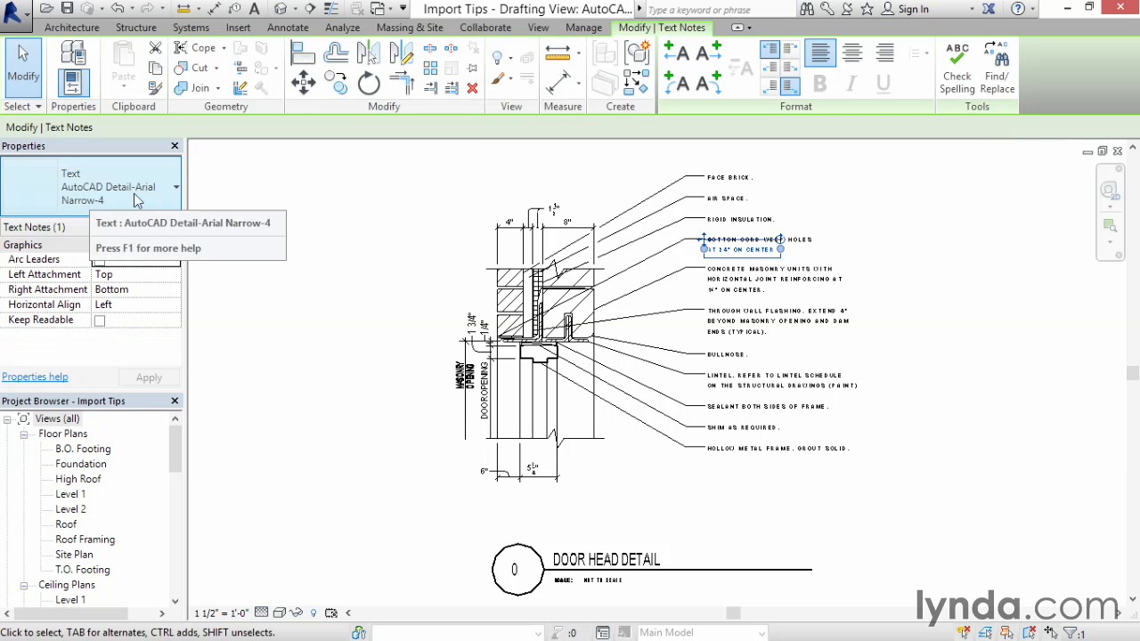
{"action": "left_click", "coordinate": [312, 200]}
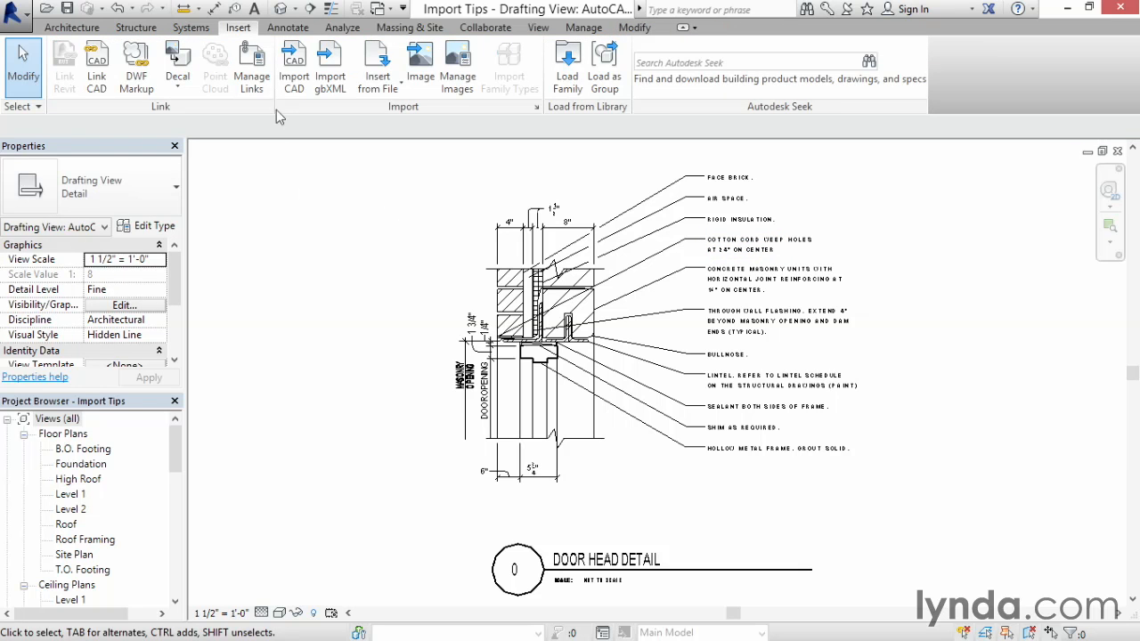
Step: Examine the Render Material entries in the project materials and the graphics settings of Render Material 165-0-165, leaving the materials unmodified
{"action": "left_click", "coordinate": [571, 28]}
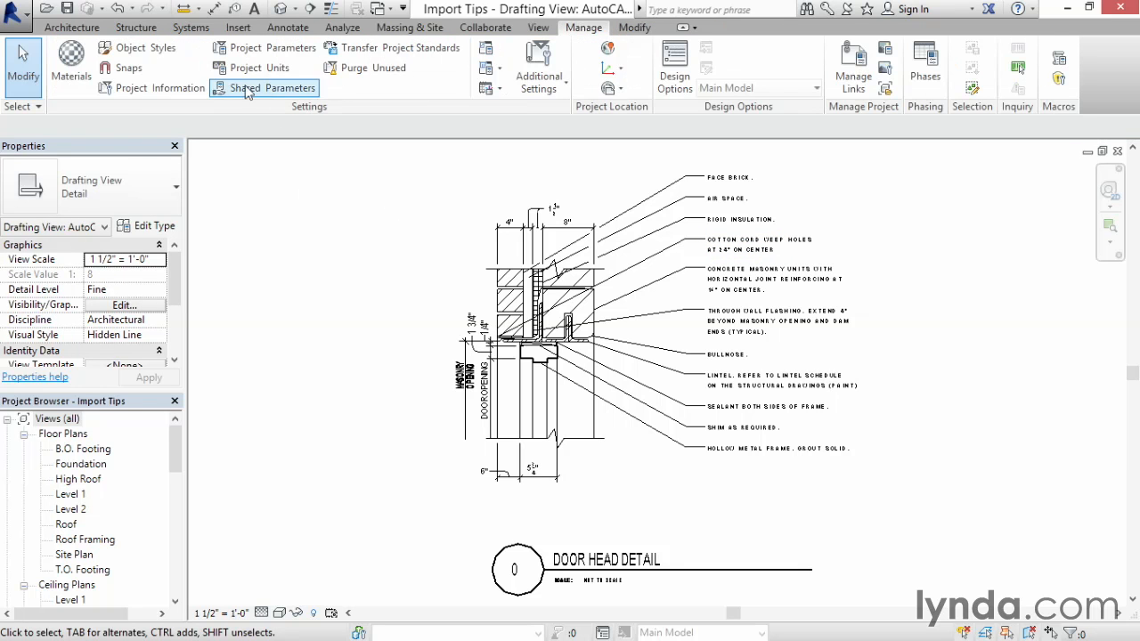
{"action": "left_click", "coordinate": [71, 86]}
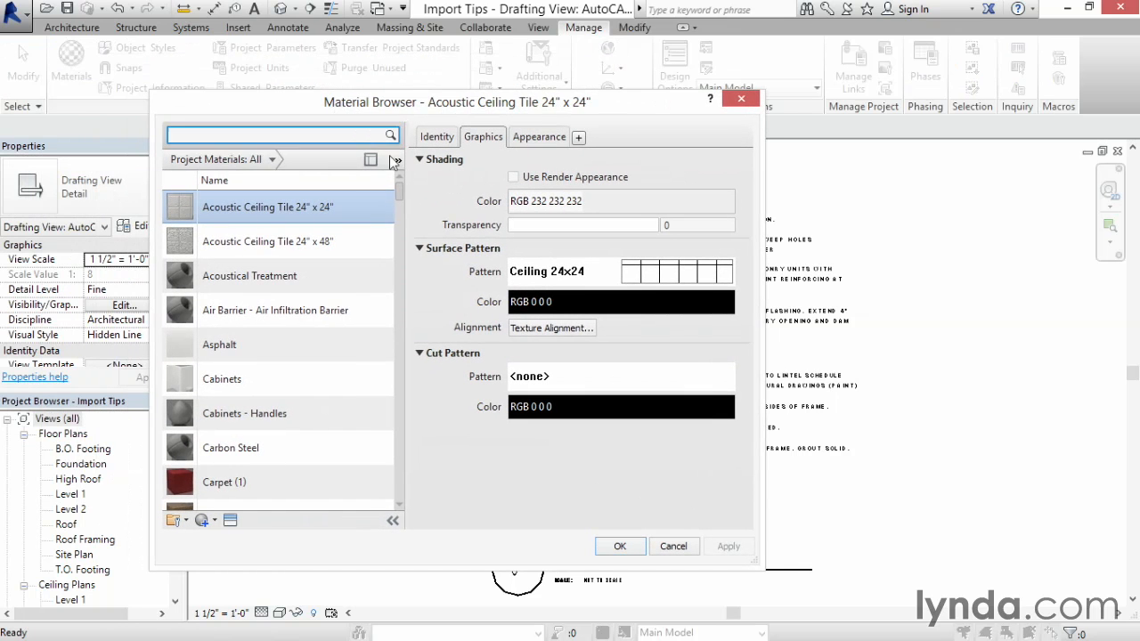
{"action": "left_click_drag", "start_coordinate": [398, 197], "coordinate": [406, 410]}
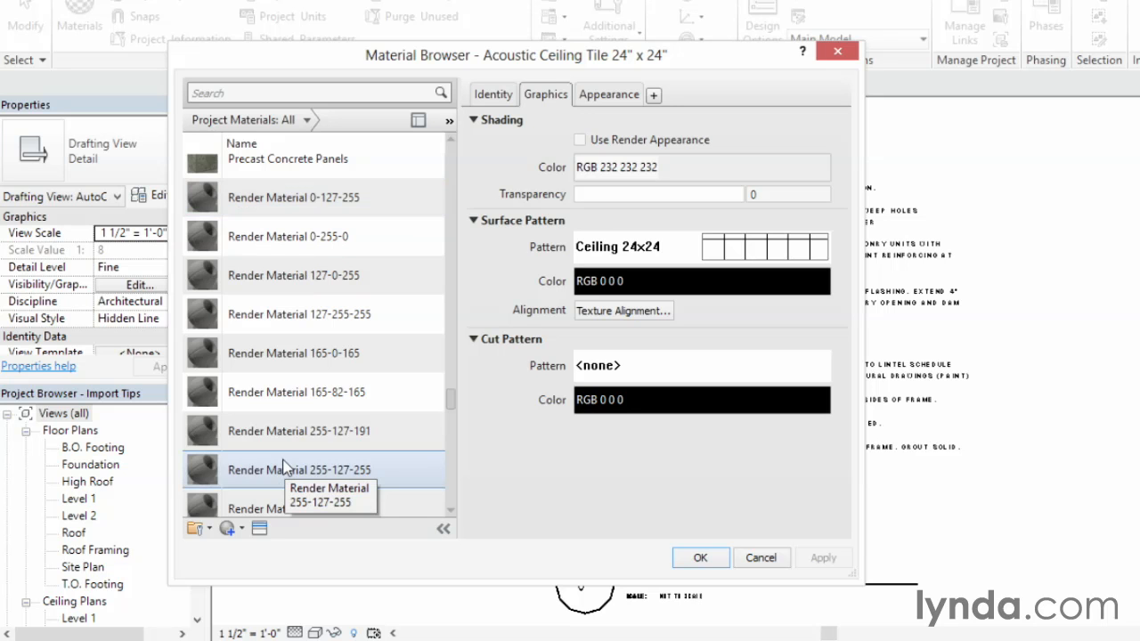
{"action": "left_click", "coordinate": [239, 362]}
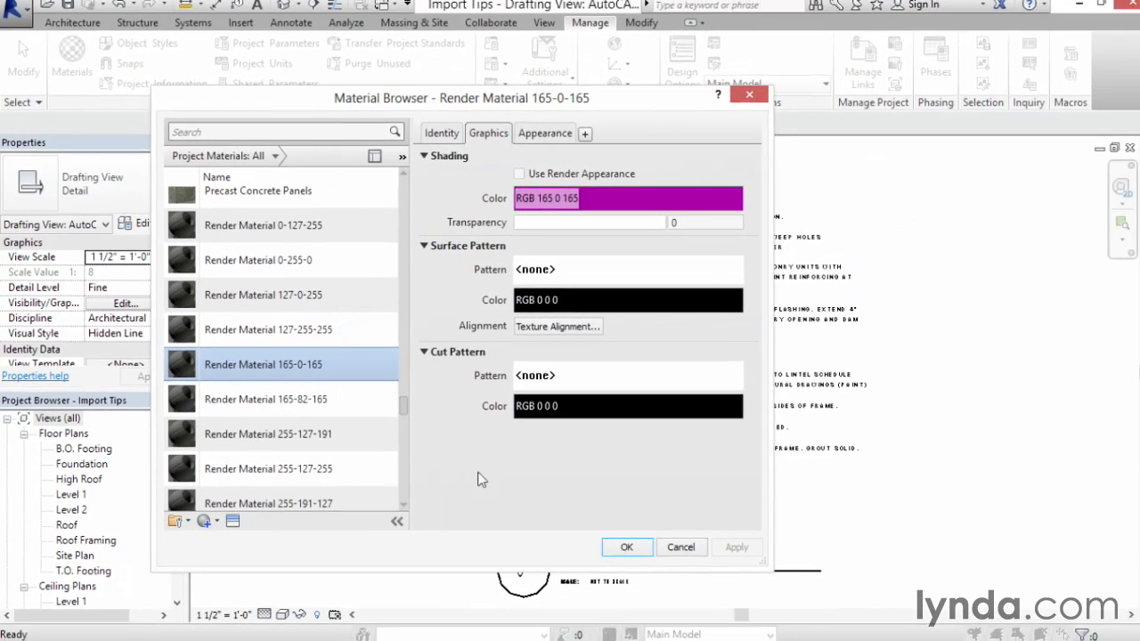
{"action": "left_click", "coordinate": [679, 547]}
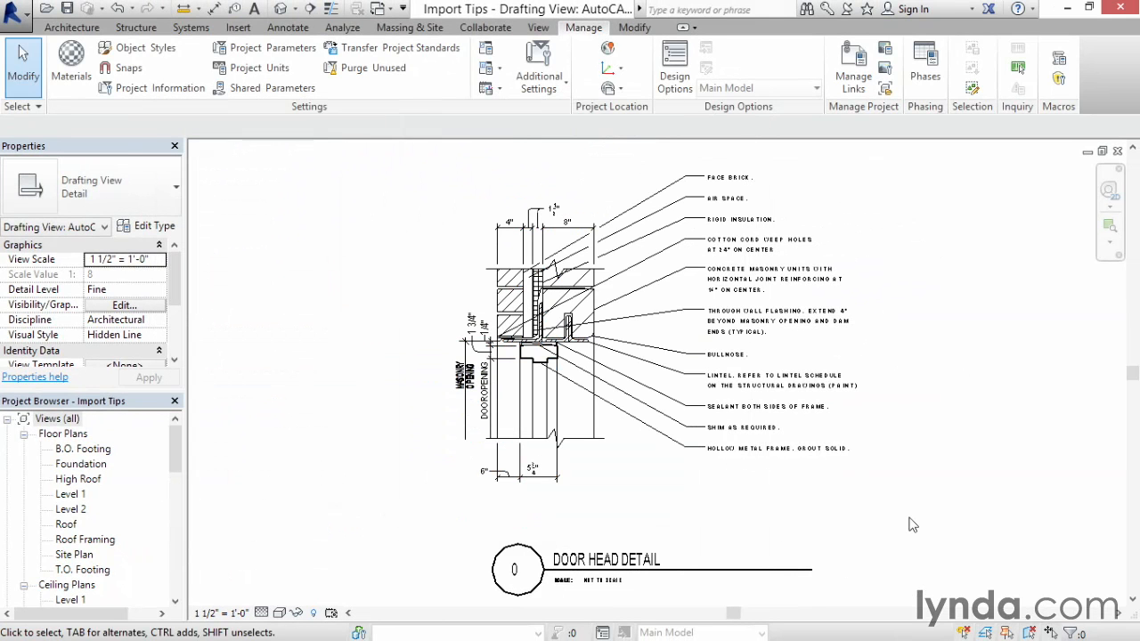